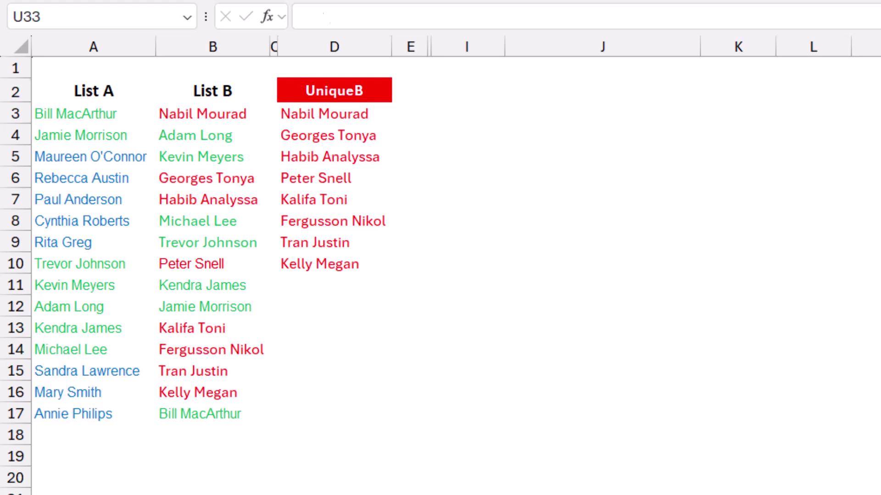
Switch the comparison selector in cell D2 to Duplicates, followed by UniqueA, to view each resulting name list.
{"action": "left_click", "coordinate": [334, 90]}
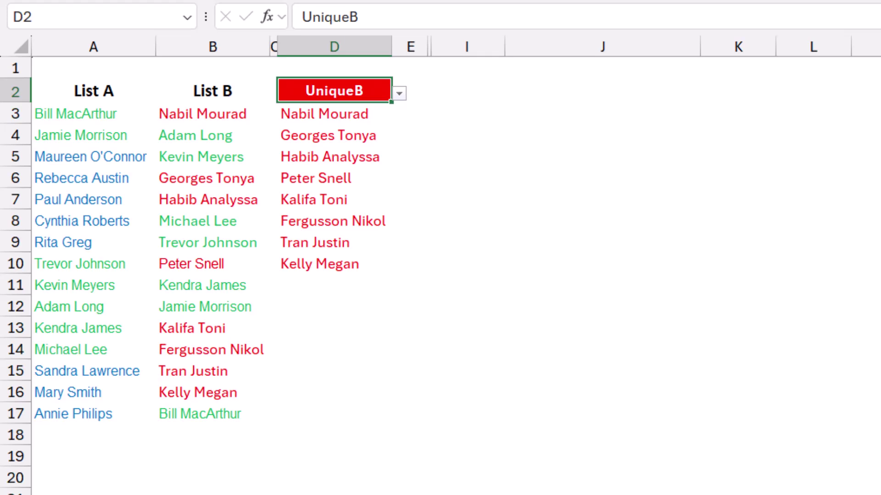
{"action": "key", "text": "alt+Down"}
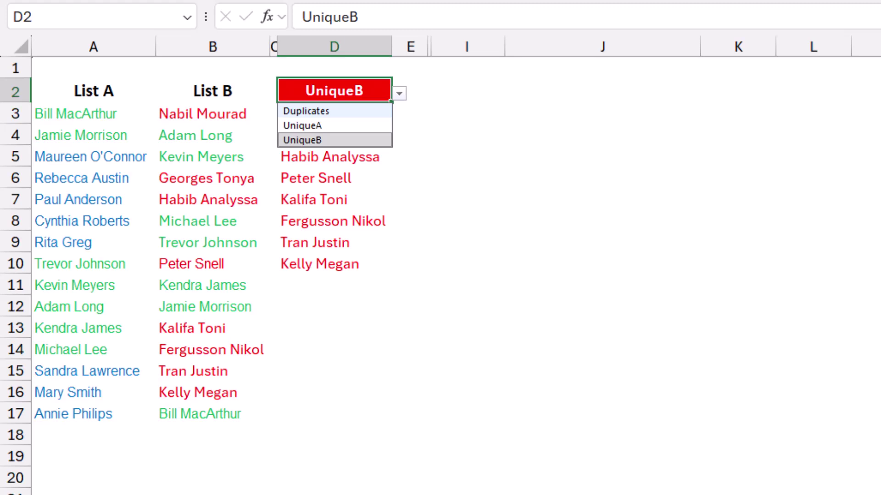
{"action": "key", "text": "Up"}
{"action": "key", "text": "Up"}
{"action": "key", "text": "Return"}
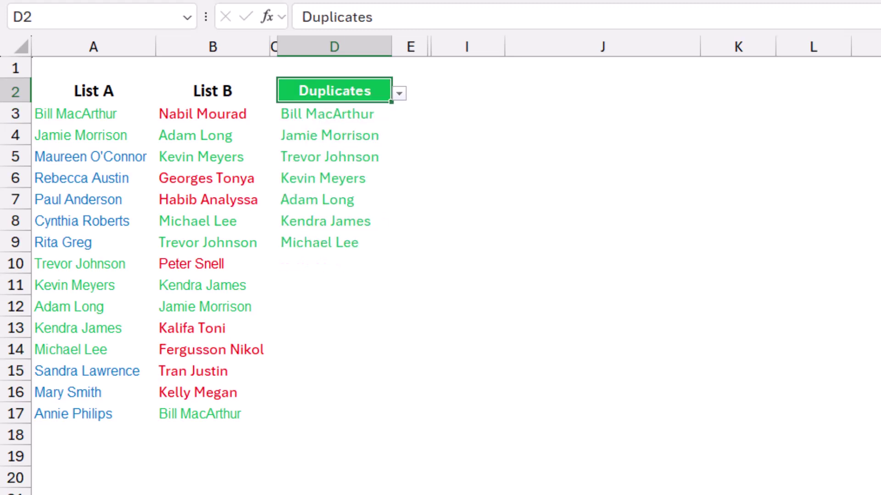
{"action": "key", "text": "alt+Down"}
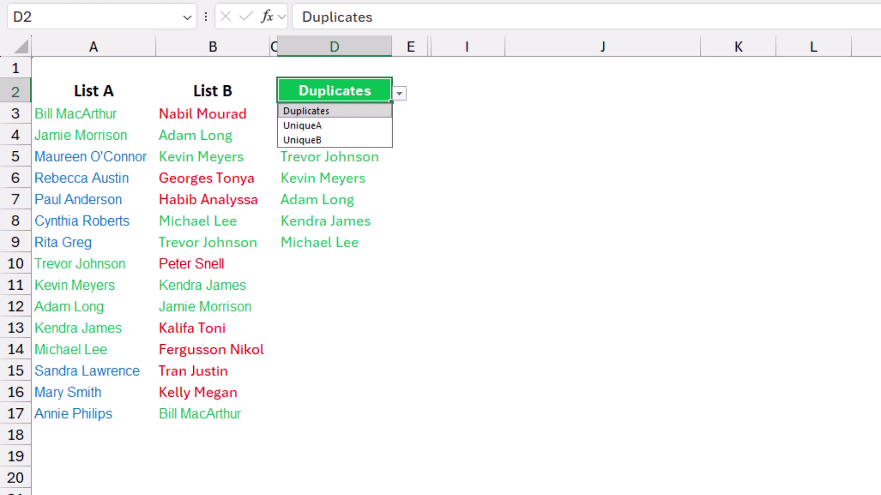
{"action": "key", "text": "Down"}
{"action": "key", "text": "Return"}
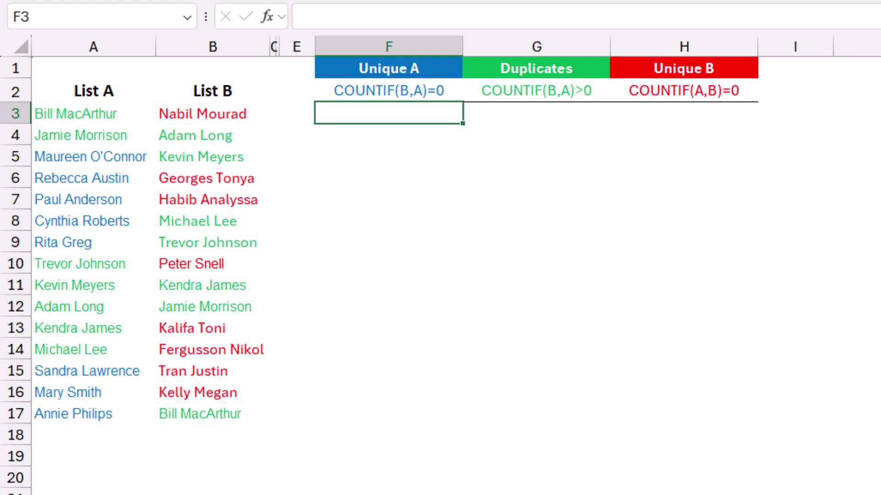
Enter =COUNTIF(B3:B17,A3:A17)=0 in cell F3 to flag the List A names missing from List B.
{"action": "type", "text": "=countif"}
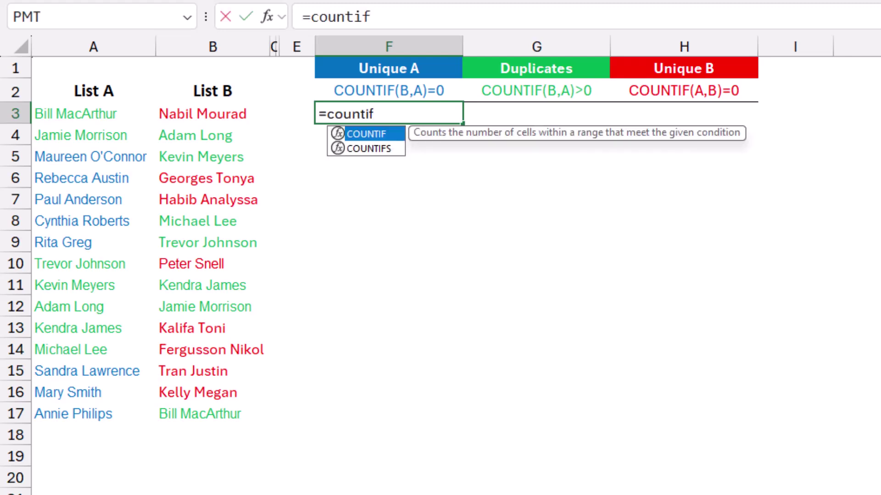
{"action": "key", "text": "Tab"}
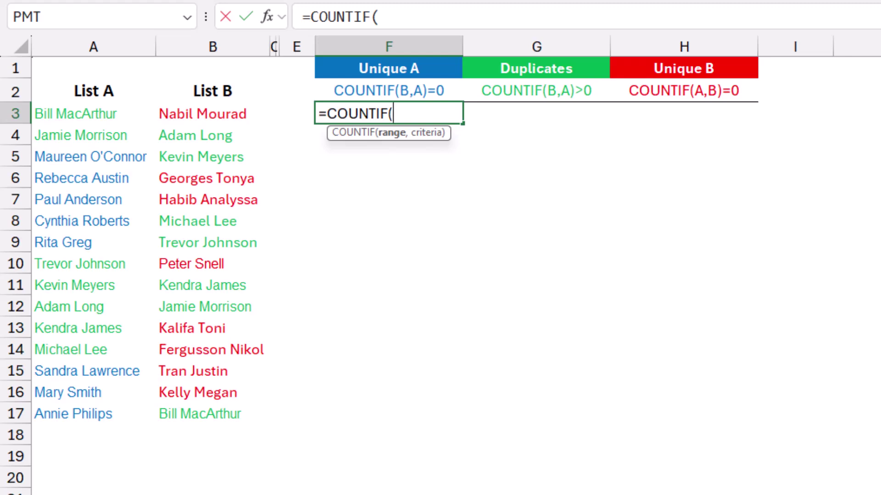
{"action": "left_click_drag", "start_coordinate": [202, 113], "coordinate": [257, 415]}
{"action": "type", "text": ","}
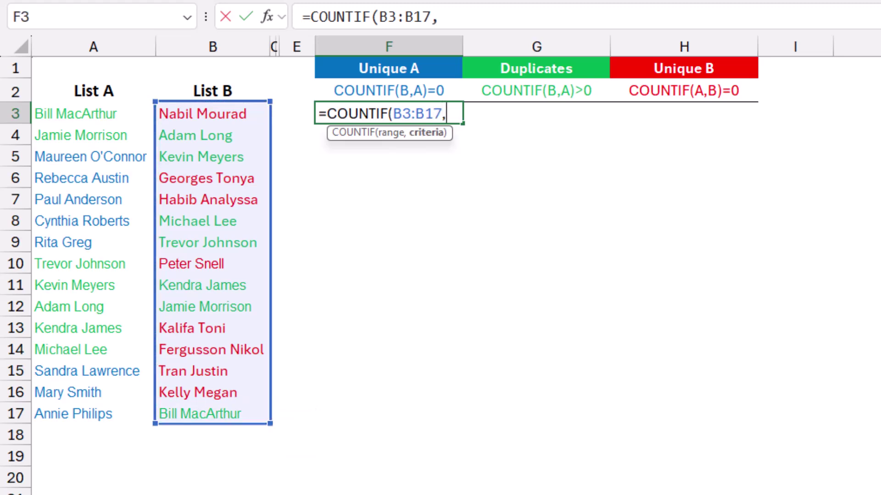
{"action": "left_click_drag", "start_coordinate": [92, 113], "coordinate": [137, 415]}
{"action": "type", "text": ")"}
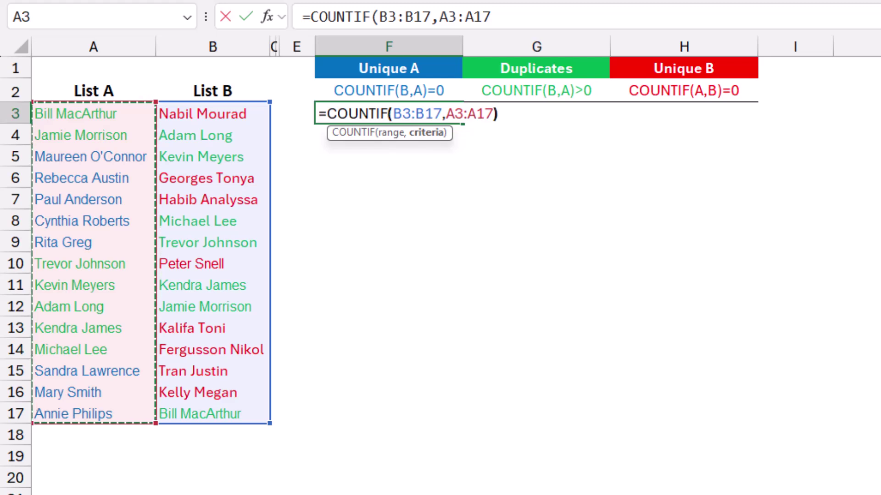
{"action": "type", "text": "=0"}
{"action": "key", "text": "Return"}
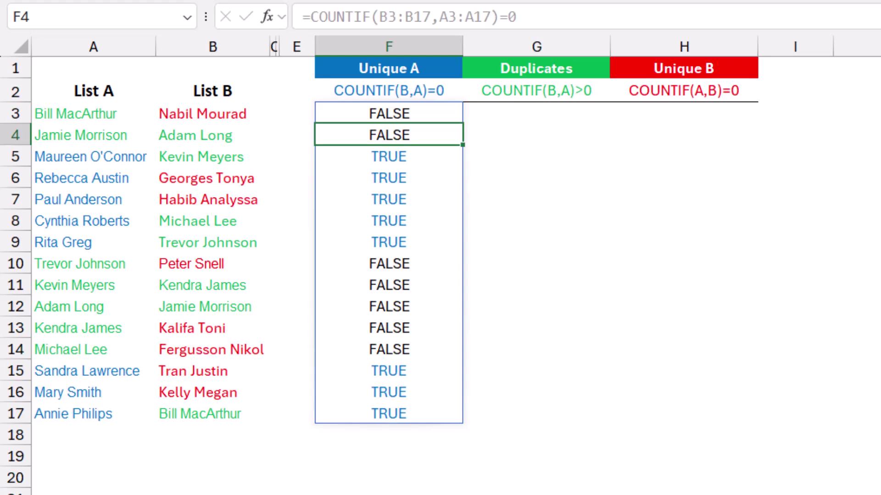
Enter =COUNTIF(B3:B17,A3:A17)>0 in cell G3 to flag the names that appear in both lists.
{"action": "left_click", "coordinate": [537, 113]}
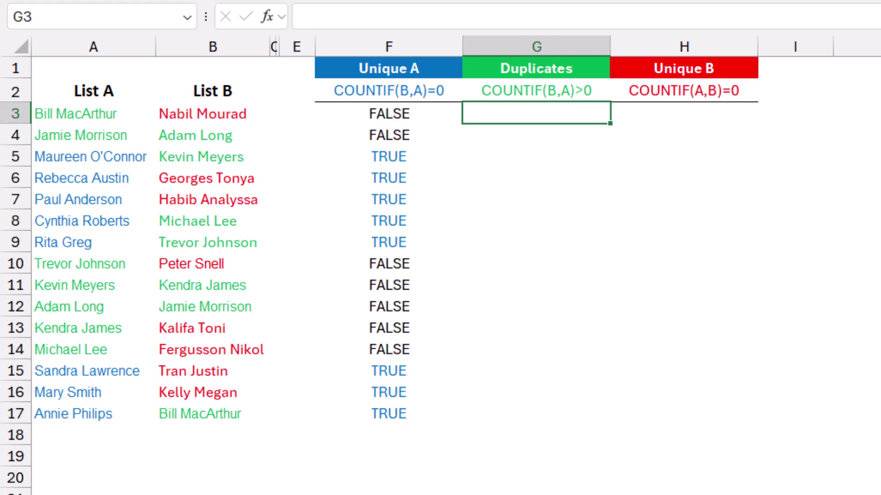
{"action": "type", "text": "=COUNTIF("}
{"action": "left_click_drag", "start_coordinate": [211, 114], "coordinate": [268, 419]}
{"action": "type", "text": ","}
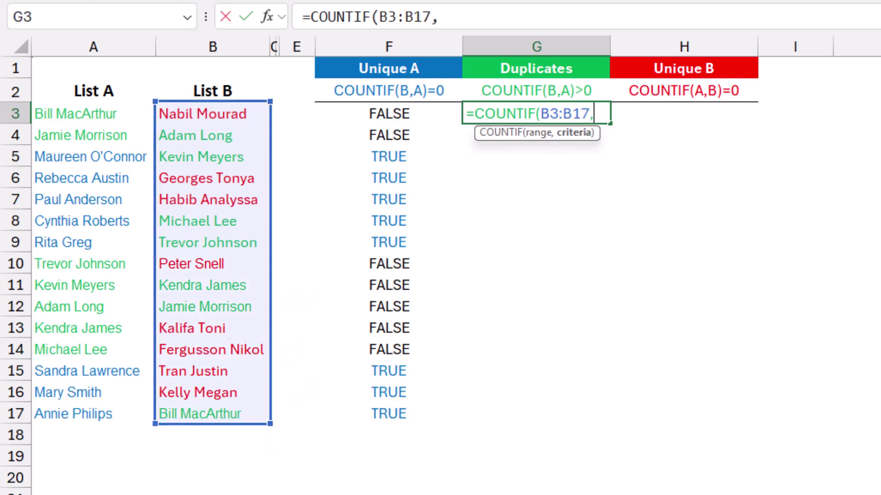
{"action": "left_click_drag", "start_coordinate": [92, 114], "coordinate": [152, 415]}
{"action": "type", "text": ")"}
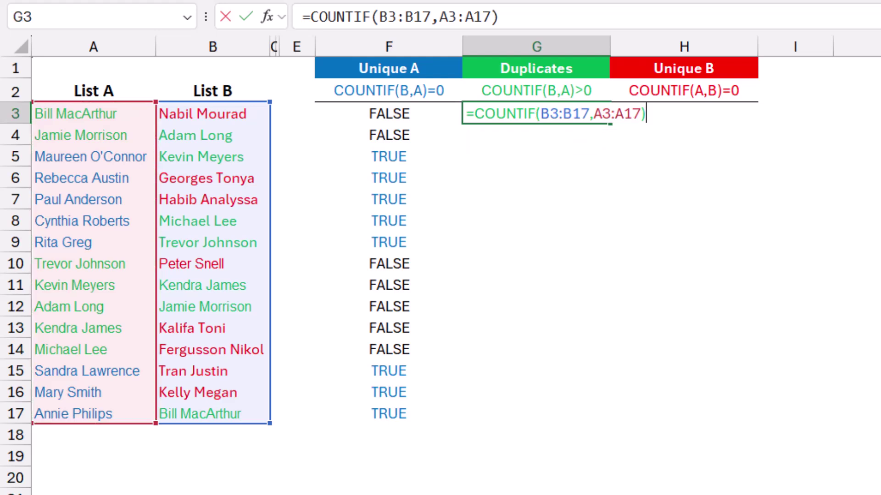
{"action": "type", "text": ">0"}
{"action": "key", "text": "Return"}
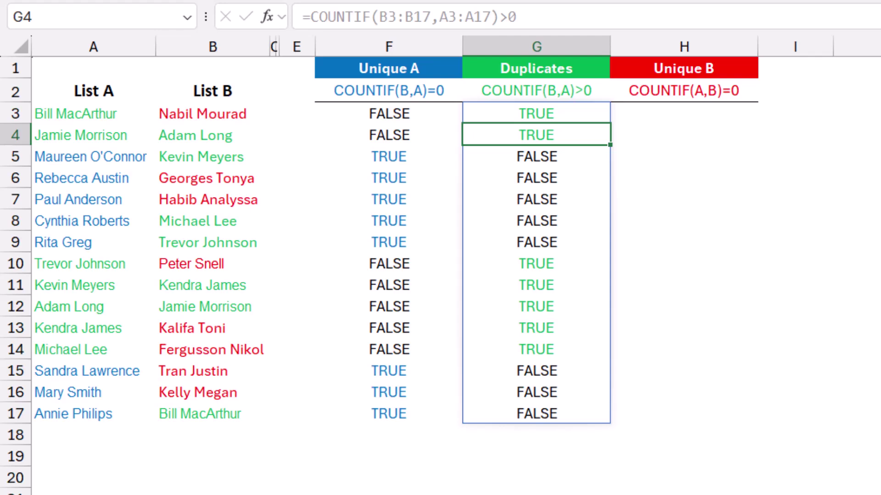
Enter =COUNTIF(A3:A17,B3:B17)=0 in cell H3 to flag the List B names missing from List A.
{"action": "left_click", "coordinate": [683, 112]}
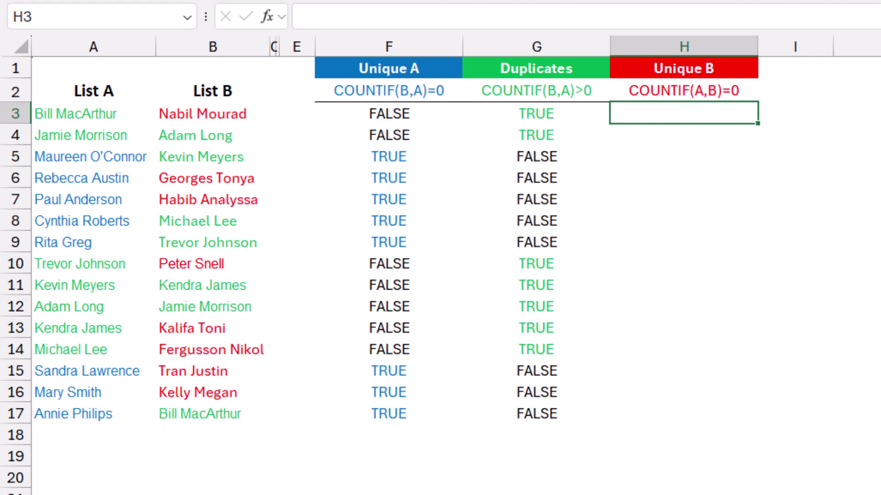
{"action": "type", "text": "=COUNTIF("}
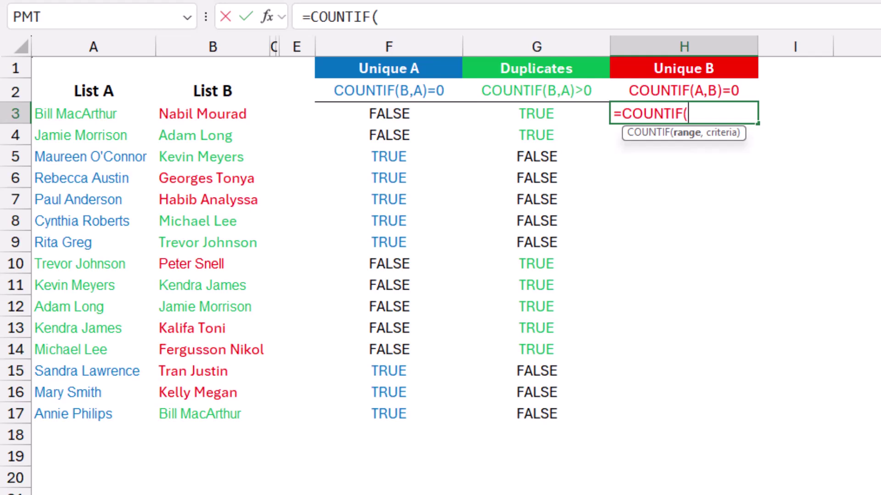
{"action": "left_click_drag", "start_coordinate": [92, 114], "coordinate": [92, 413]}
{"action": "type", "text": ","}
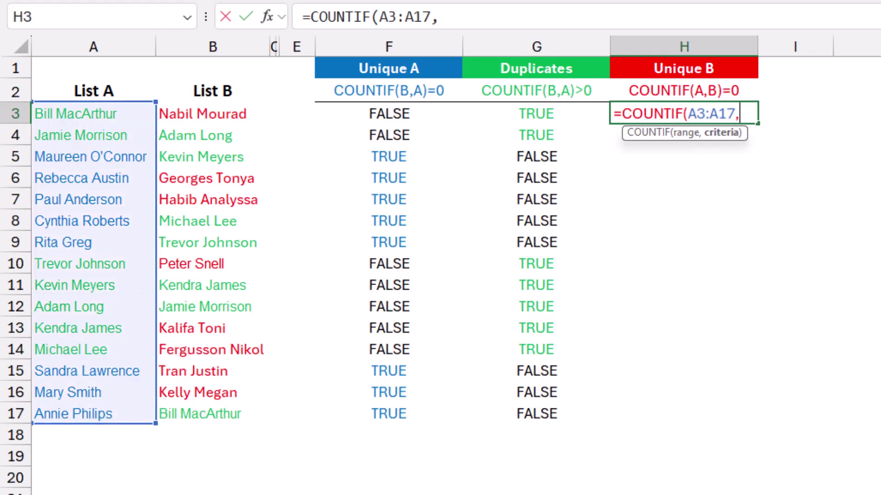
{"action": "left_click_drag", "start_coordinate": [202, 114], "coordinate": [257, 415]}
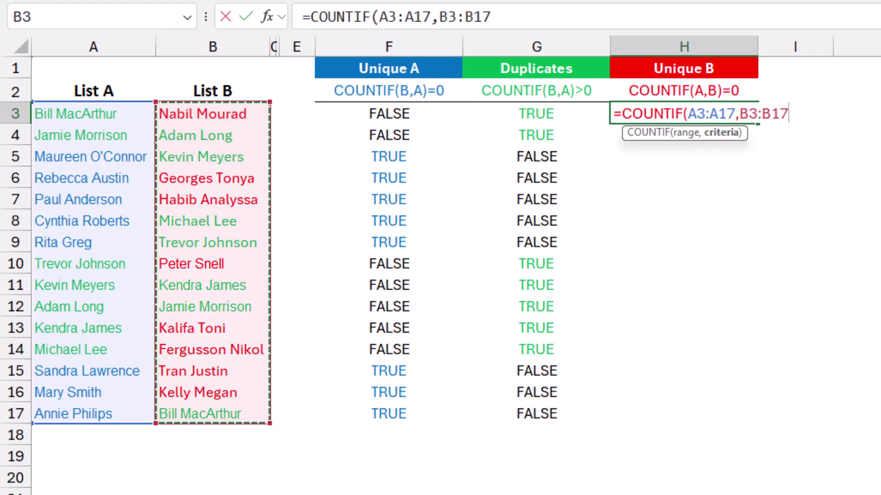
{"action": "type", "text": ")"}
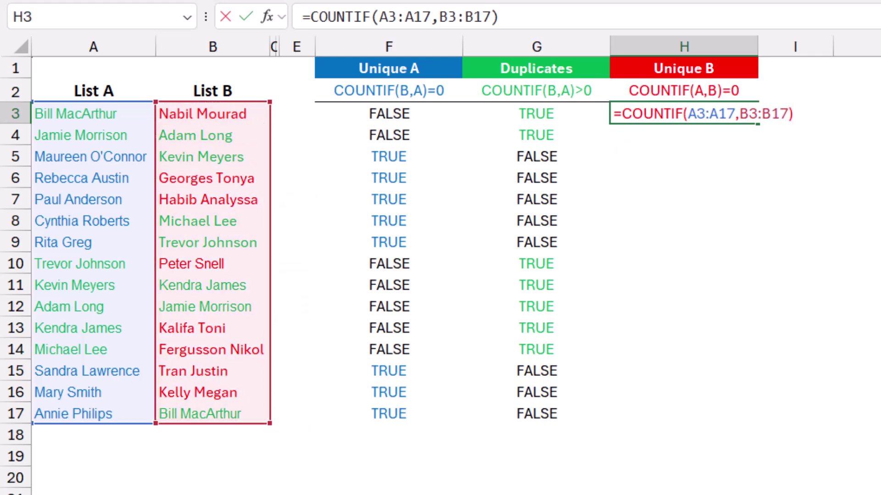
{"action": "type", "text": "=0"}
{"action": "key", "text": "Return"}
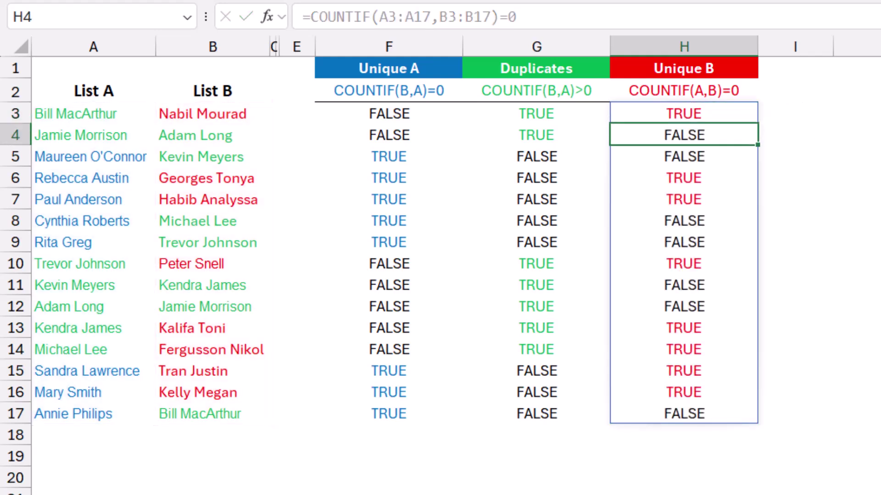
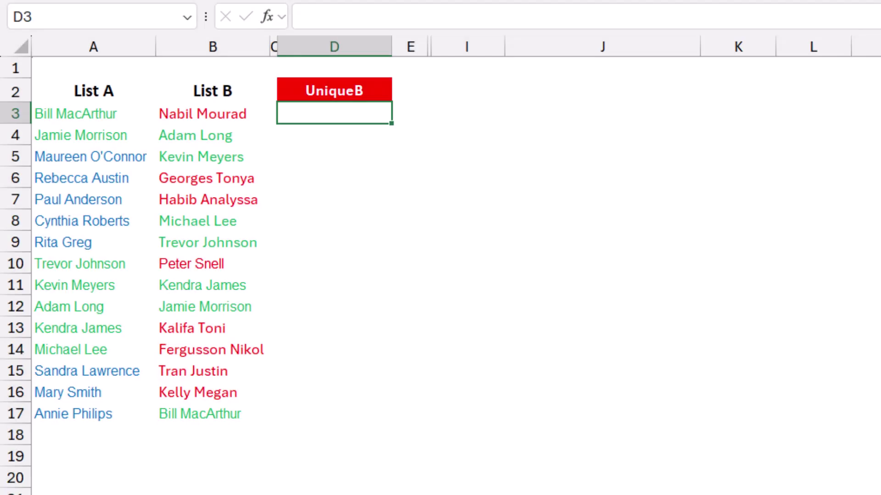
{"action": "left_click", "coordinate": [334, 90]}
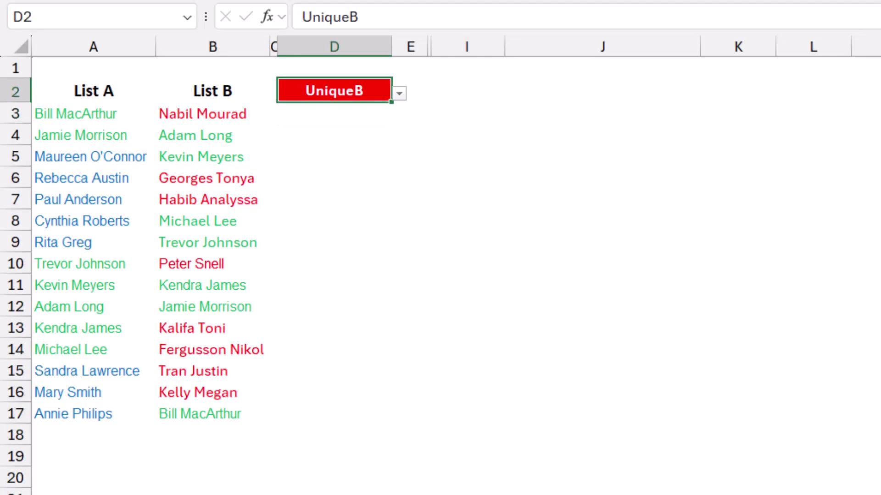
{"action": "key", "text": "alt+Down"}
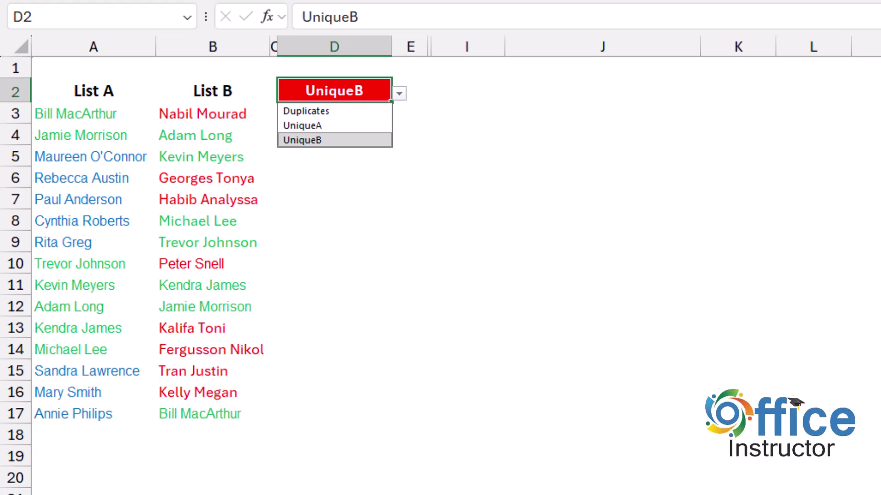
{"action": "left_click", "coordinate": [462, 153]}
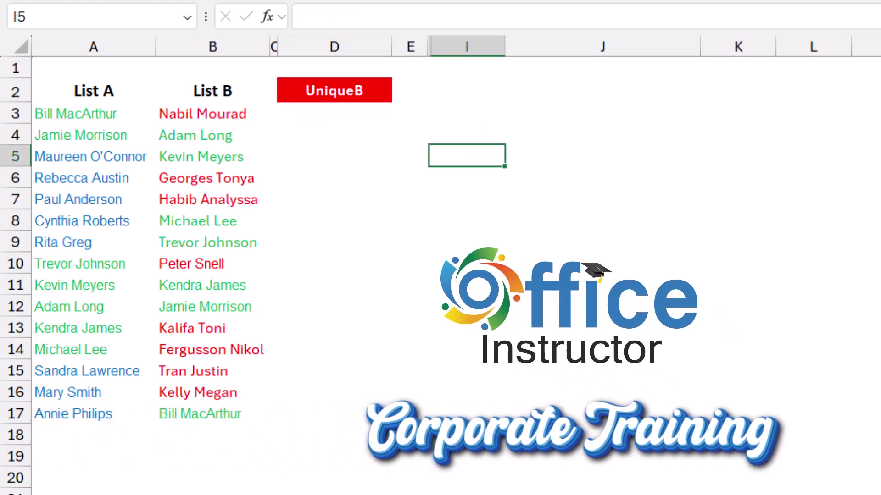
{"action": "left_click", "coordinate": [334, 112]}
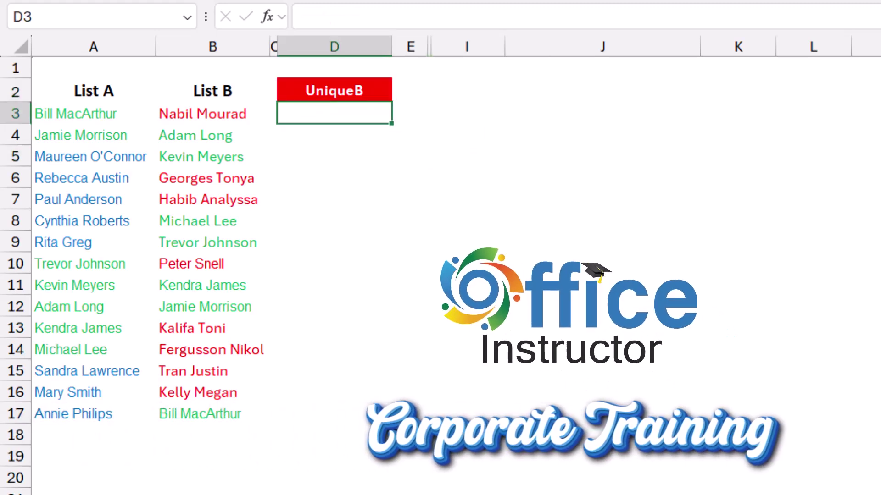
Set the comparison selector in cell D2 to Duplicates, followed by UniqueA.
{"action": "left_click", "coordinate": [334, 91]}
{"action": "left_click", "coordinate": [400, 93]}
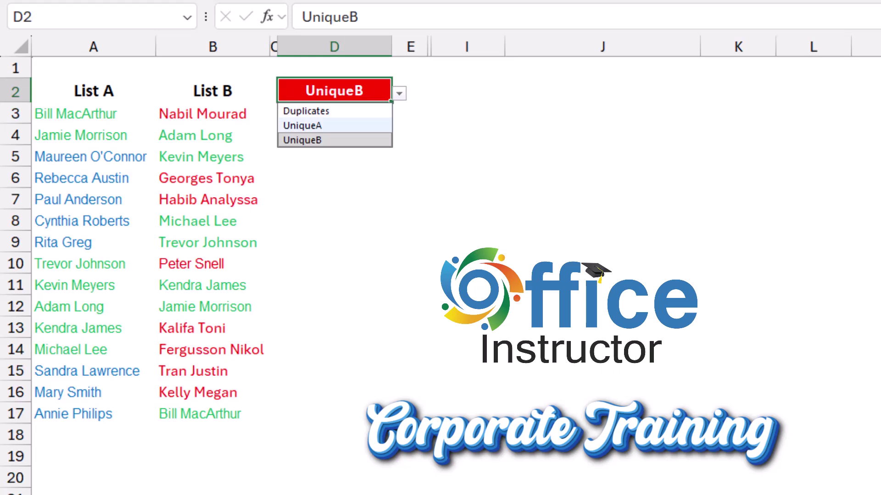
{"action": "left_click", "coordinate": [304, 110]}
{"action": "key", "text": "alt+Down"}
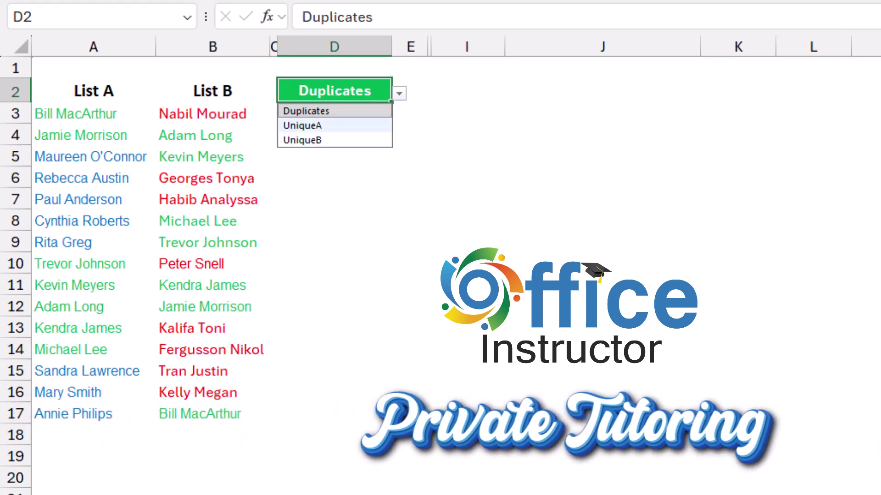
{"action": "left_click", "coordinate": [303, 126]}
Start a LET formula in D3 with an expanded formula bar, naming A3:A17 as A and B3:B17 as B, ending with a line break.
{"action": "left_click", "coordinate": [334, 113]}
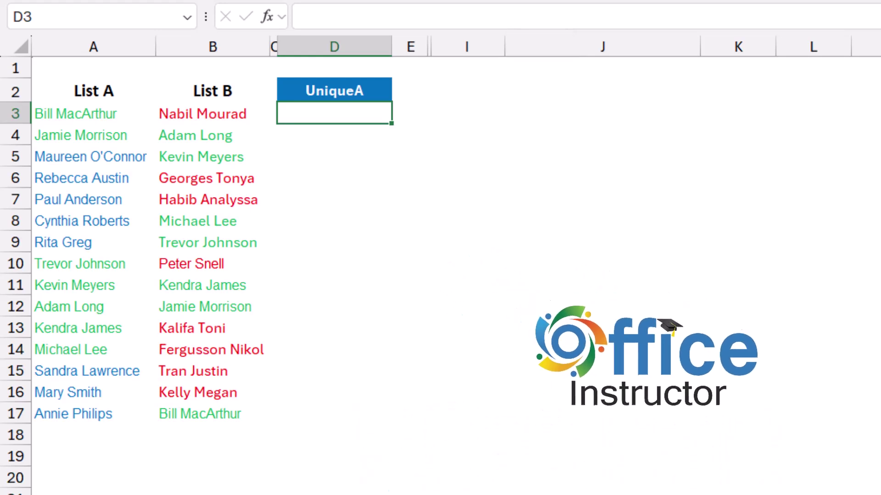
{"action": "key", "text": "ctrl+shift+u"}
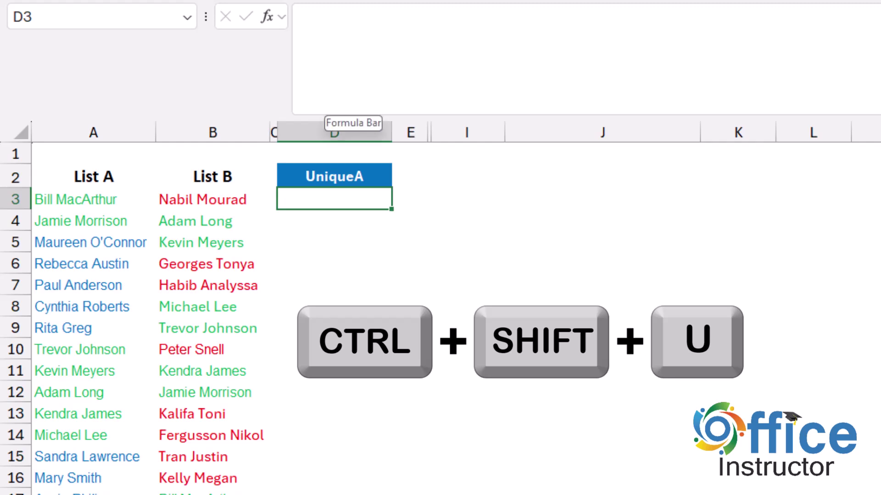
{"action": "type", "text": "=let("}
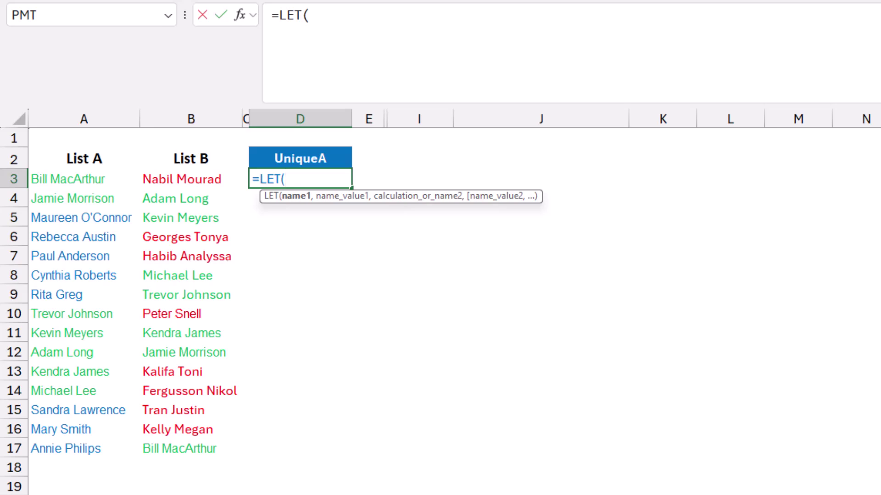
{"action": "type", "text": "A,"}
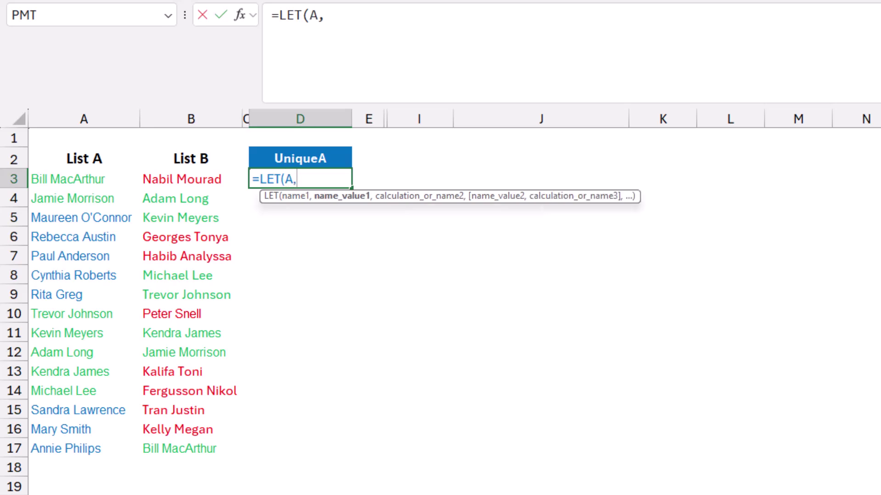
{"action": "left_click_drag", "start_coordinate": [69, 179], "coordinate": [92, 449]}
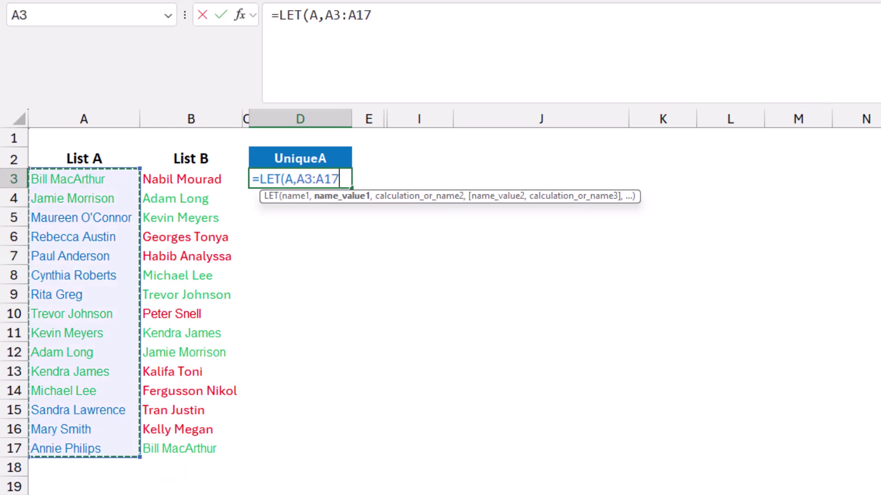
{"action": "type", "text": ","}
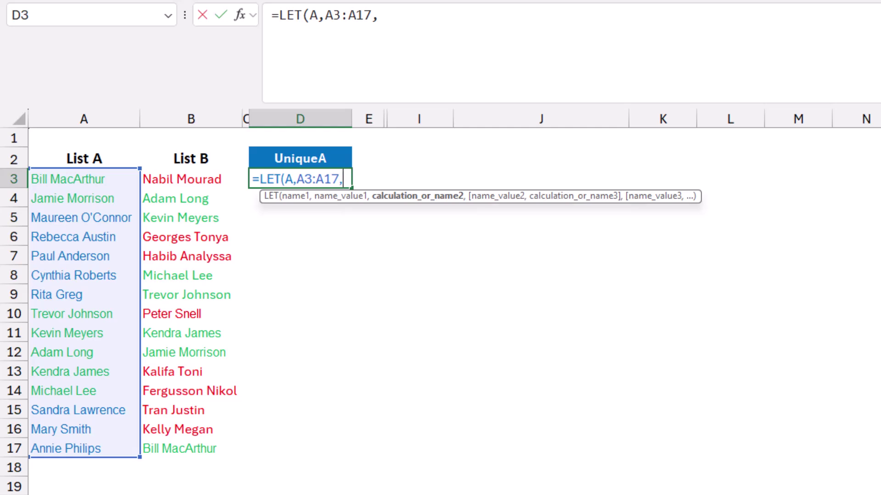
{"action": "type", "text": "B,"}
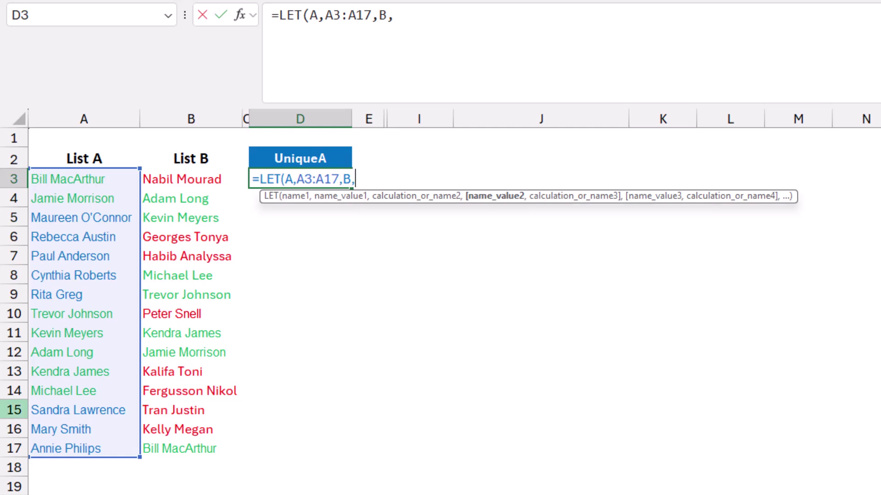
{"action": "left_click_drag", "start_coordinate": [191, 179], "coordinate": [238, 452]}
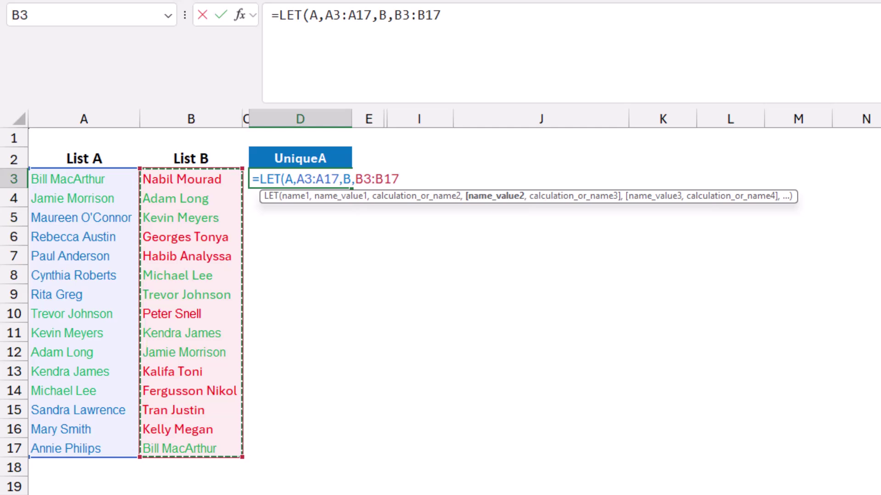
{"action": "type", "text": ","}
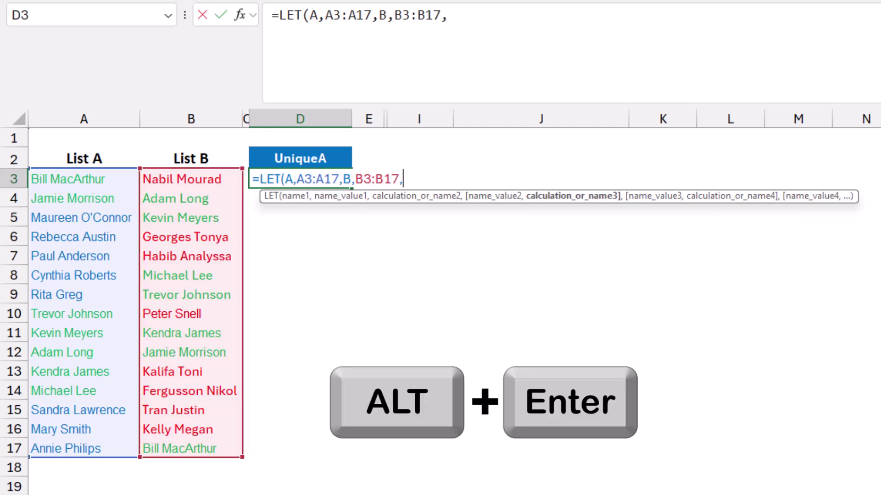
{"action": "key", "text": "alt+Return"}
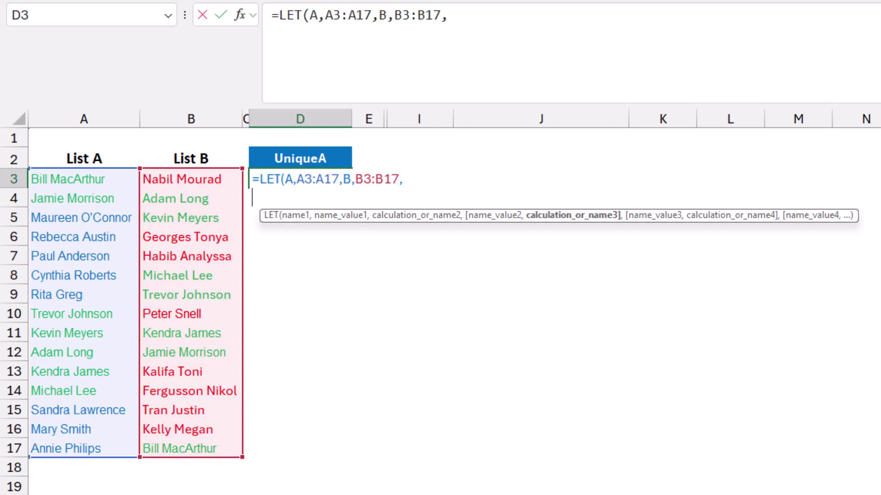
Add a SWITCH function on the second line of the LET formula, using D2 as its expression.
{"action": "left_click", "coordinate": [271, 33]}
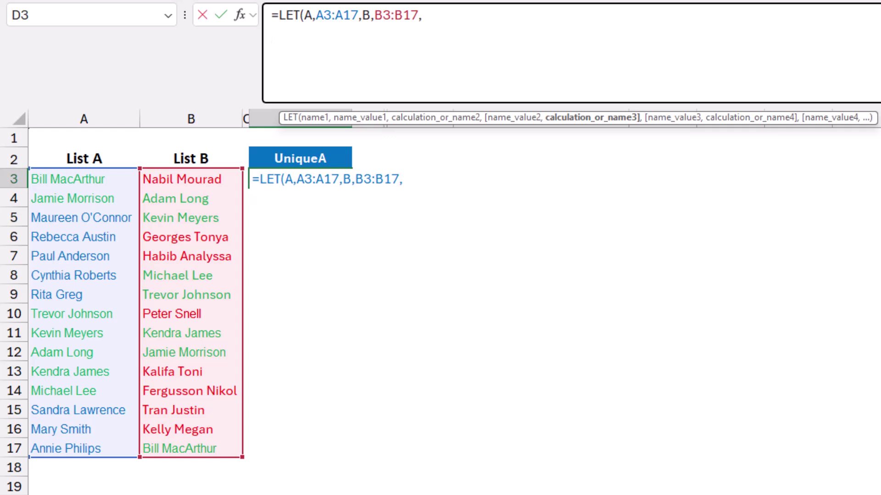
{"action": "type", "text": "Sw"}
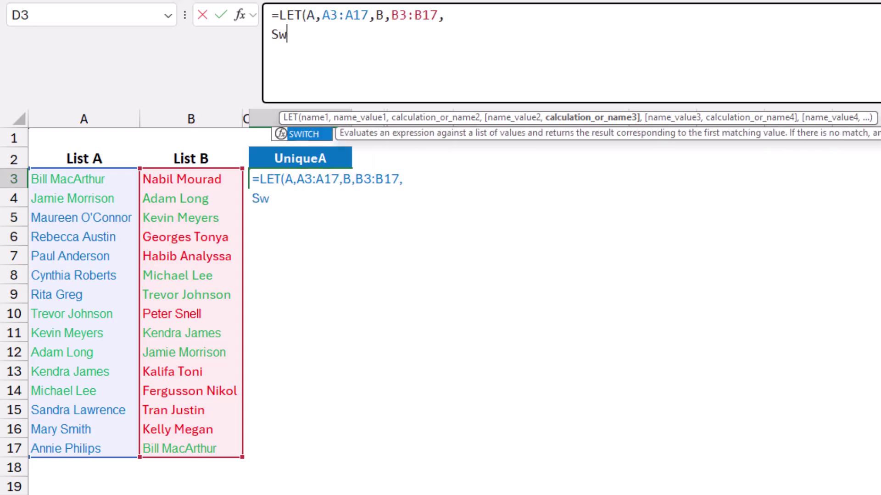
{"action": "key", "text": "Tab"}
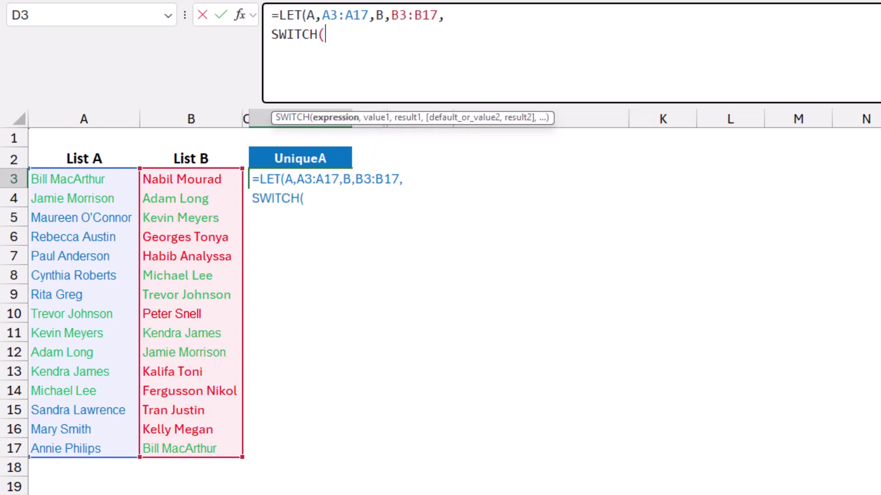
{"action": "left_click", "coordinate": [300, 158]}
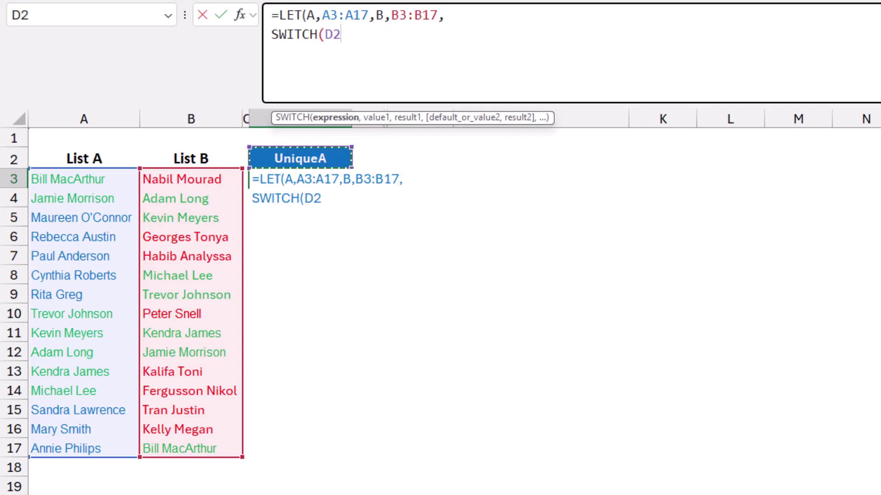
{"action": "type", "text": ","}
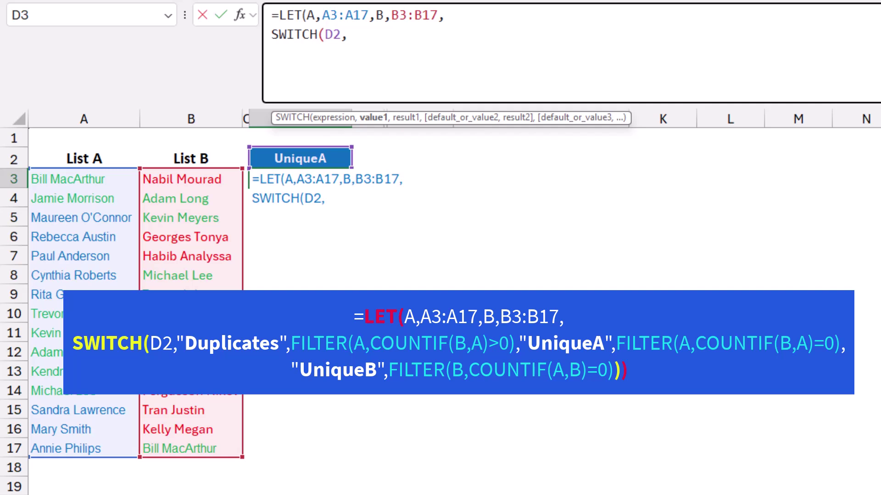
Add the "Duplicates" case to SWITCH, returning FILTER(A,COUNTIF(B,A)>0).
{"action": "type", "text": "\"Duplicates\","}
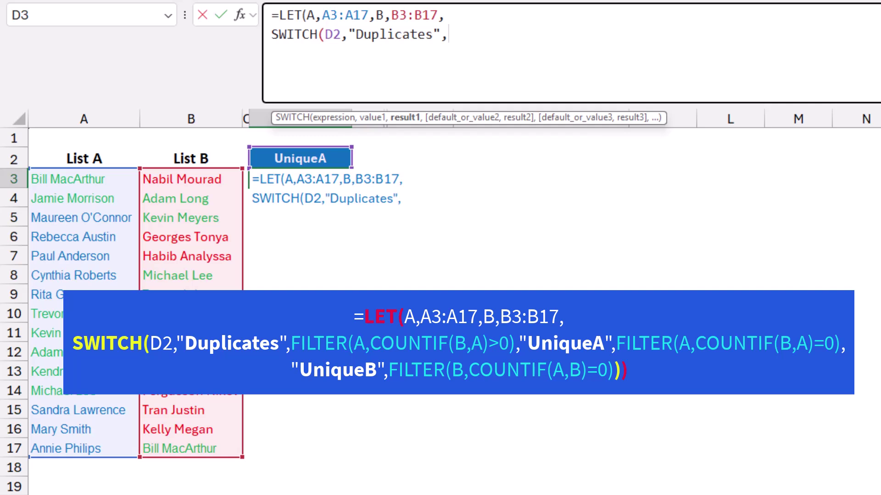
{"action": "type", "text": "Filter"}
{"action": "key", "text": "Tab"}
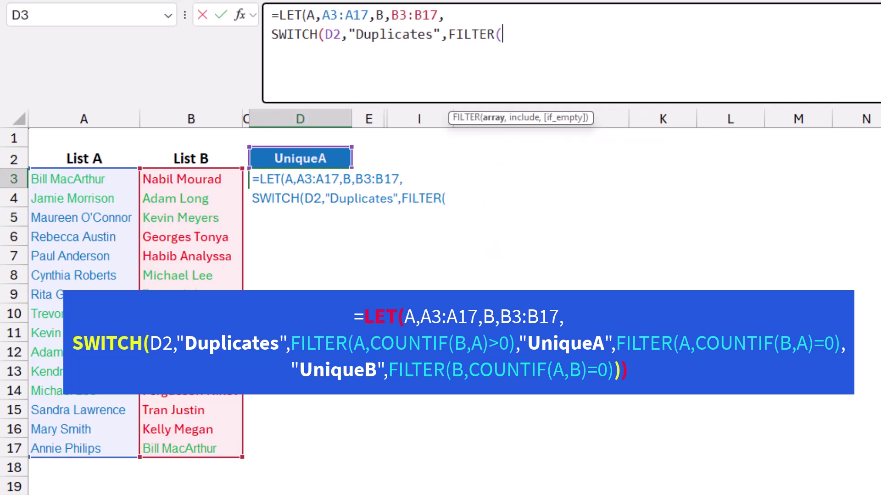
{"action": "type", "text": "A,"}
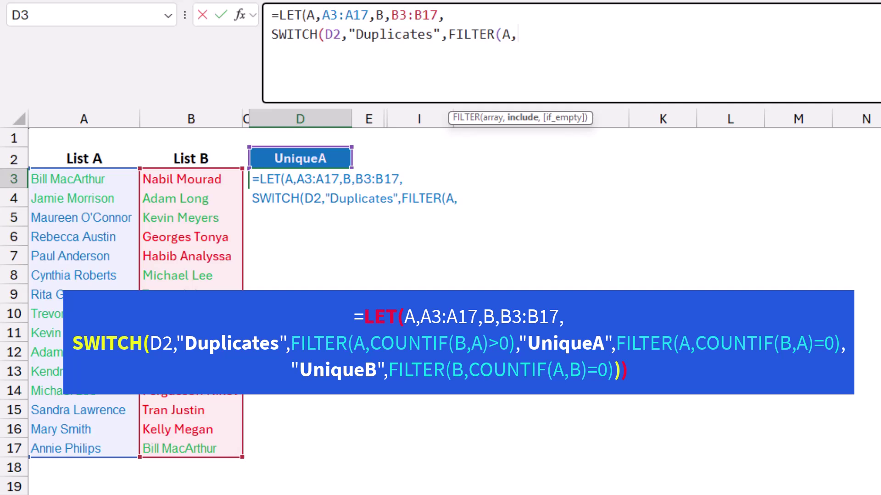
{"action": "type", "text": "count"}
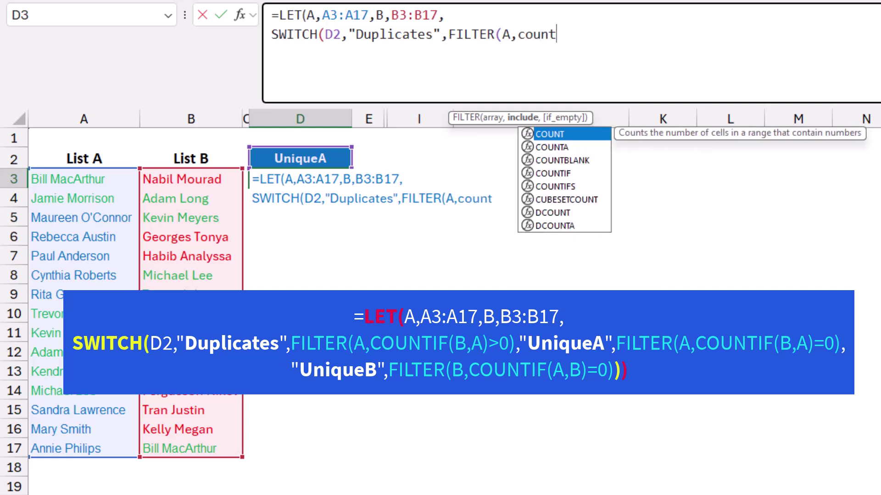
{"action": "type", "text": "if(B"}
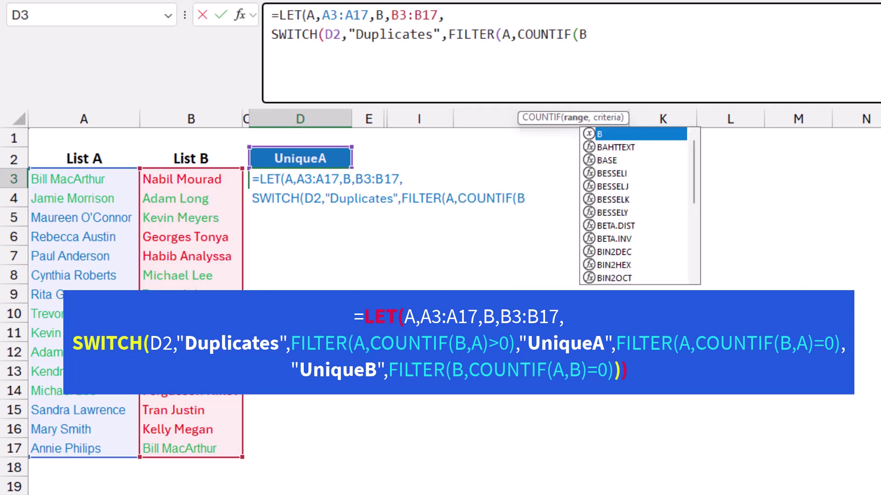
{"action": "type", "text": ",A)"}
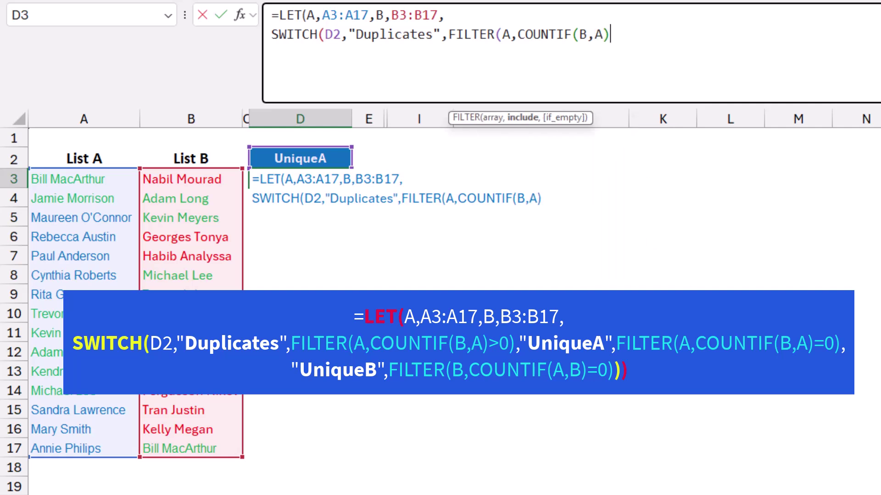
{"action": "type", "text": ">0)"}
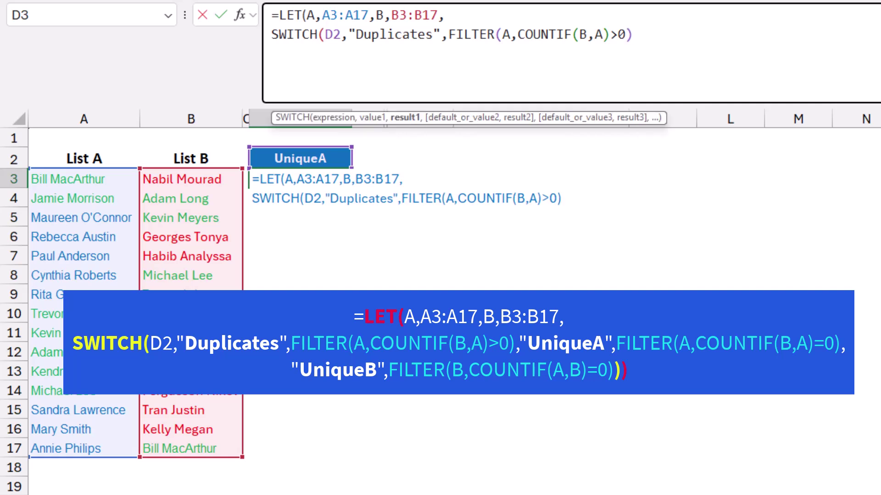
{"action": "type", "text": ","}
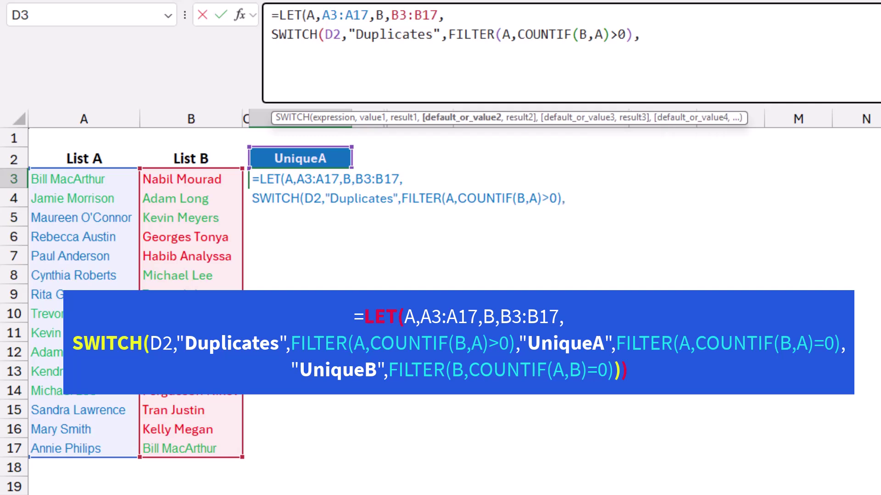
Add the "UniqueA" case to SWITCH, using a copy of the Duplicates expression FILTER(A,COUNTIF(B,A)>0) as its result.
{"action": "type", "text": "\"Uniq"}
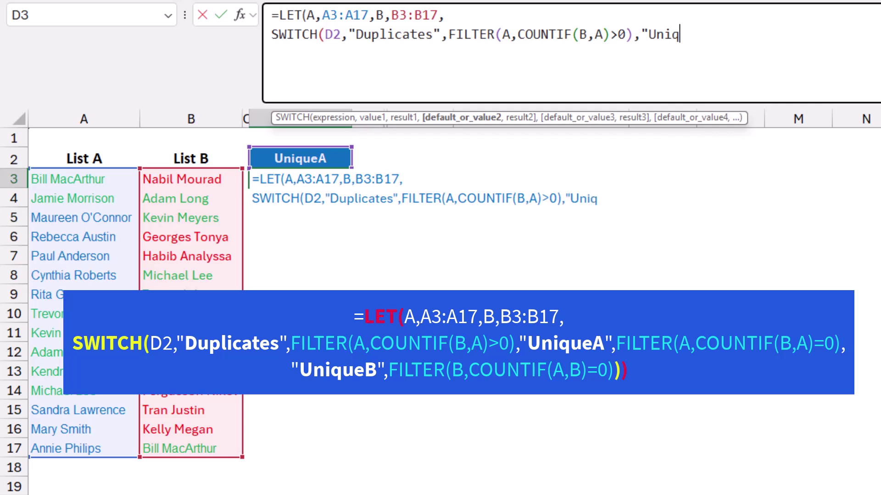
{"action": "type", "text": "ueA\","}
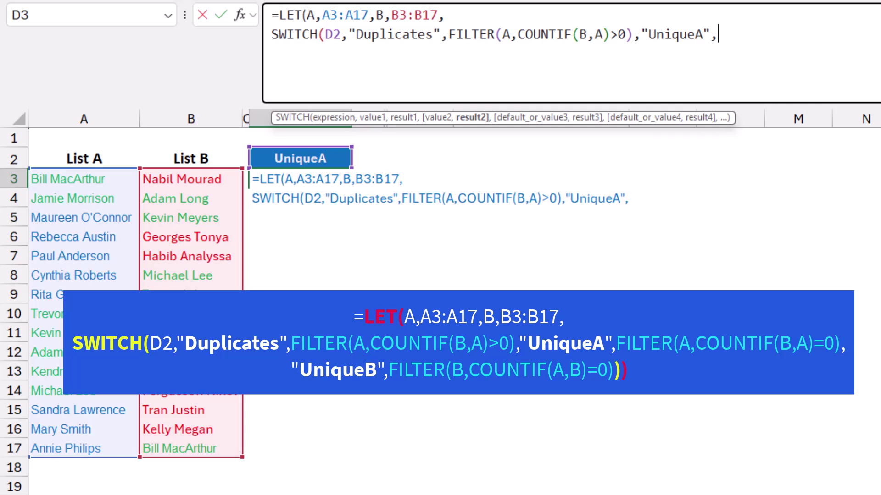
{"action": "left_click_drag", "start_coordinate": [449, 34], "coordinate": [633, 34]}
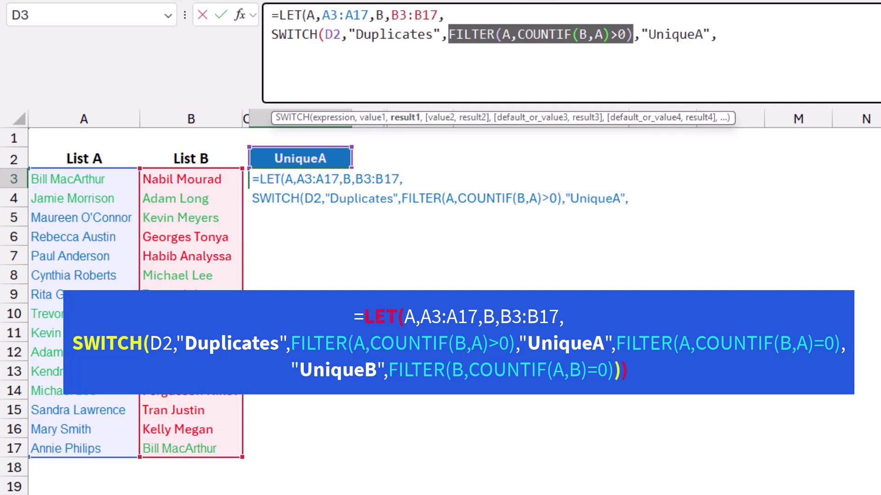
{"action": "key", "text": "ctrl+c"}
{"action": "left_click", "coordinate": [718, 35]}
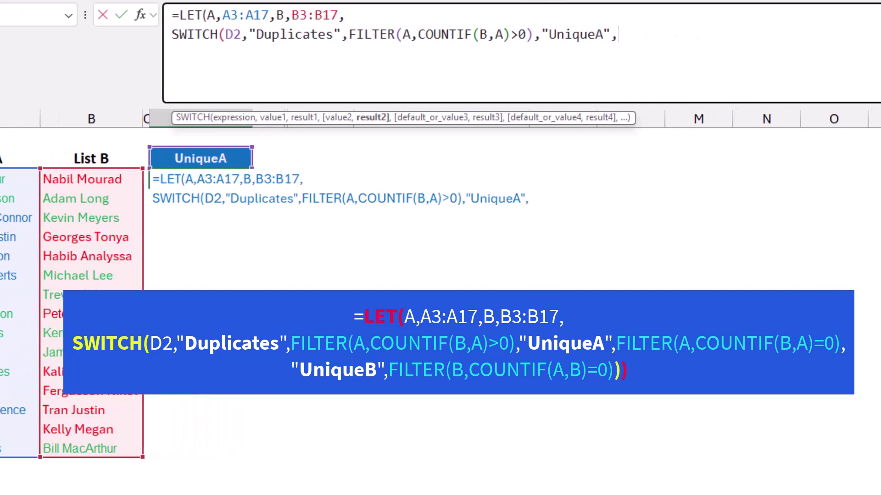
{"action": "key", "text": "ctrl+v"}
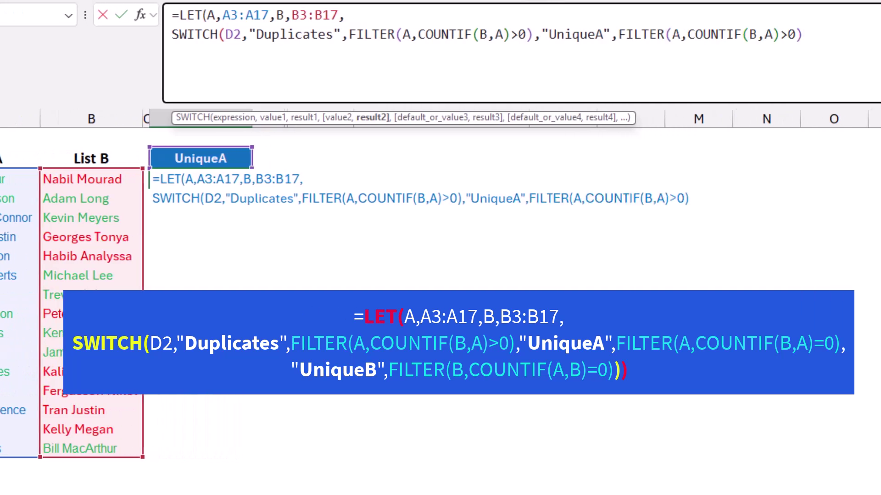
Change the UniqueA condition to COUNTIF(B,A)=0 and add a comma after its FILTER expression.
{"action": "key", "text": "Left"}
{"action": "key", "text": "Left"}
{"action": "key", "text": "shift+Left"}
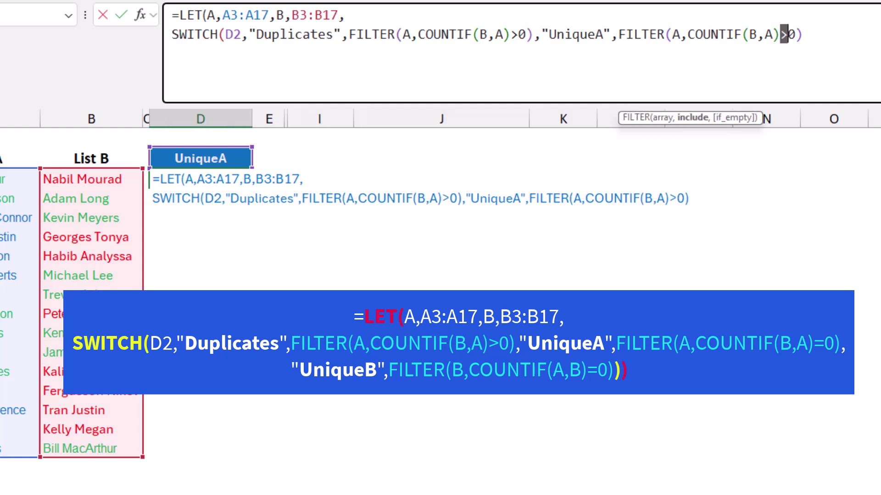
{"action": "type", "text": "="}
{"action": "key", "text": "Right"}
{"action": "key", "text": "Right"}
{"action": "type", "text": ","}
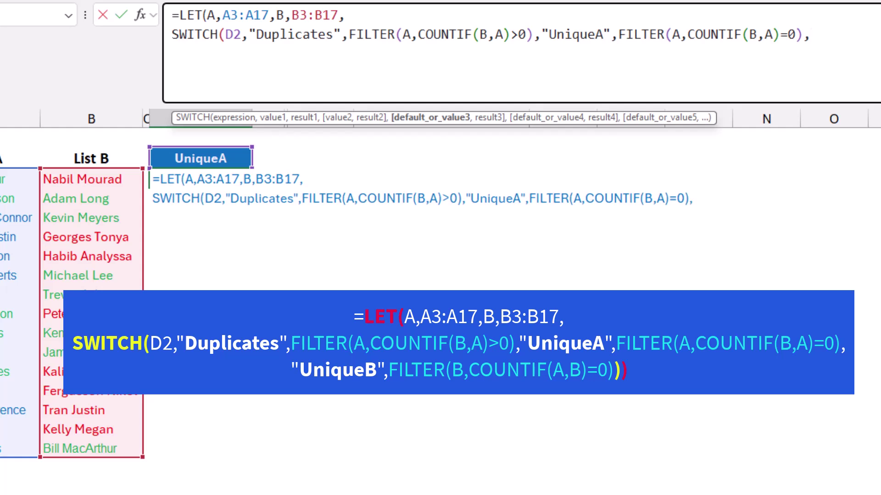
Add the "UniqueB" case on a new line, using a copy of the UniqueA expression FILTER(A,COUNTIF(B,A)=0) as its result.
{"action": "key", "text": "alt+Return"}
{"action": "type", "text": "\"UniqueB\","}
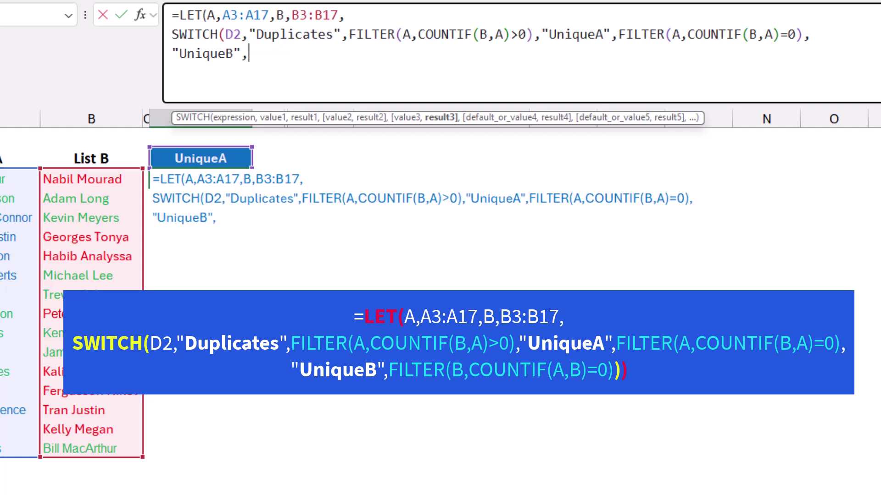
{"action": "left_click_drag", "start_coordinate": [619, 34], "coordinate": [804, 35]}
{"action": "left_click", "coordinate": [248, 54]}
{"action": "key", "text": "ctrl+v"}
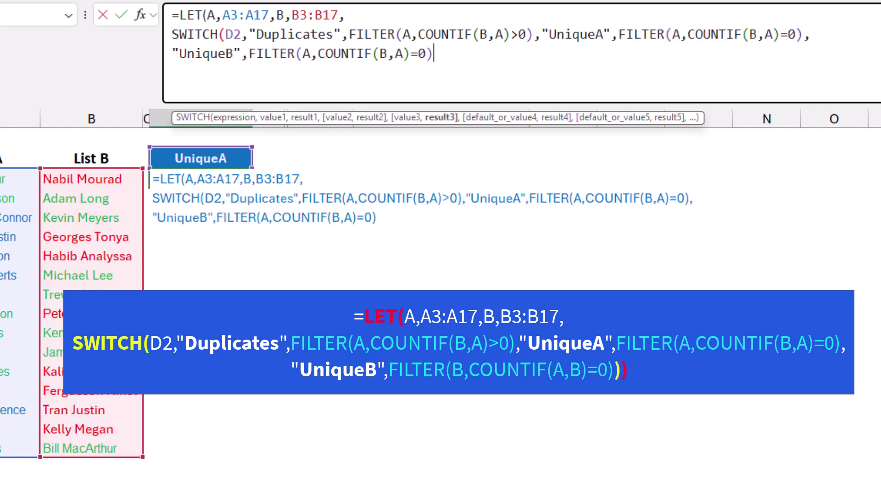
Change the UniqueB result to FILTER(B,COUNTIF(A,B)=0) by swapping the A and B references in its expression.
{"action": "double_click", "coordinate": [306, 54]}
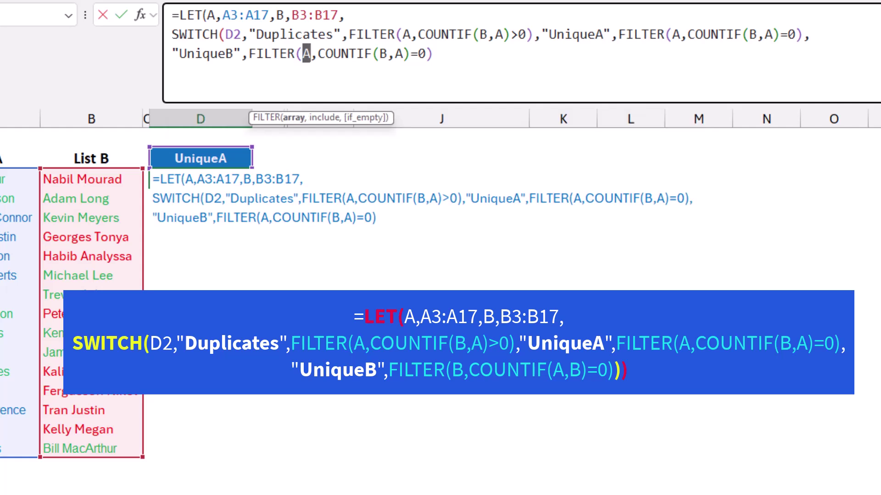
{"action": "type", "text": "B"}
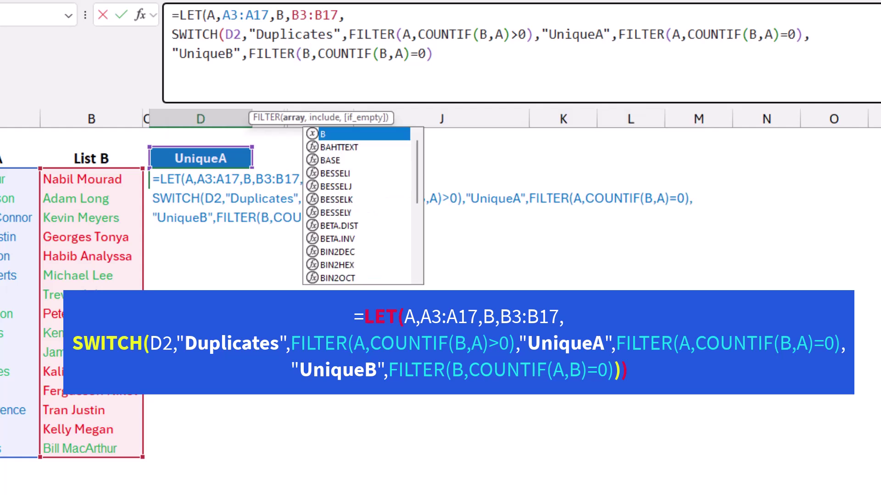
{"action": "left_click_drag", "start_coordinate": [379, 54], "coordinate": [402, 54]}
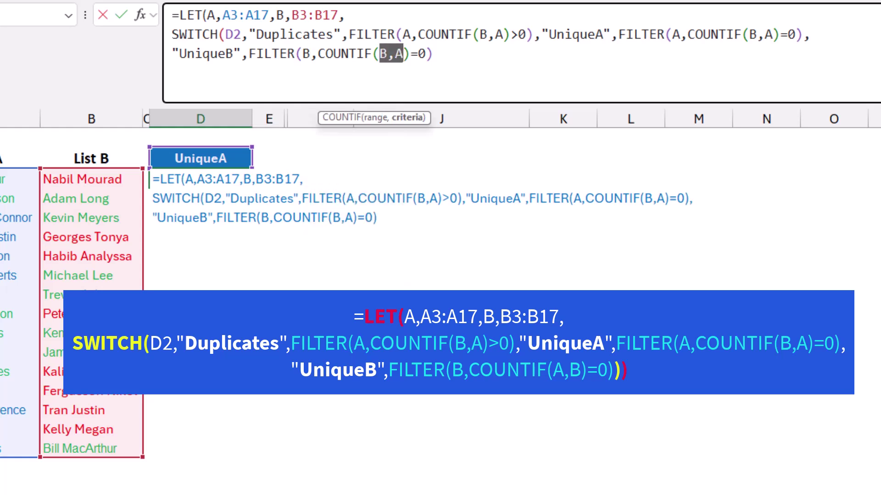
{"action": "type", "text": "A,"}
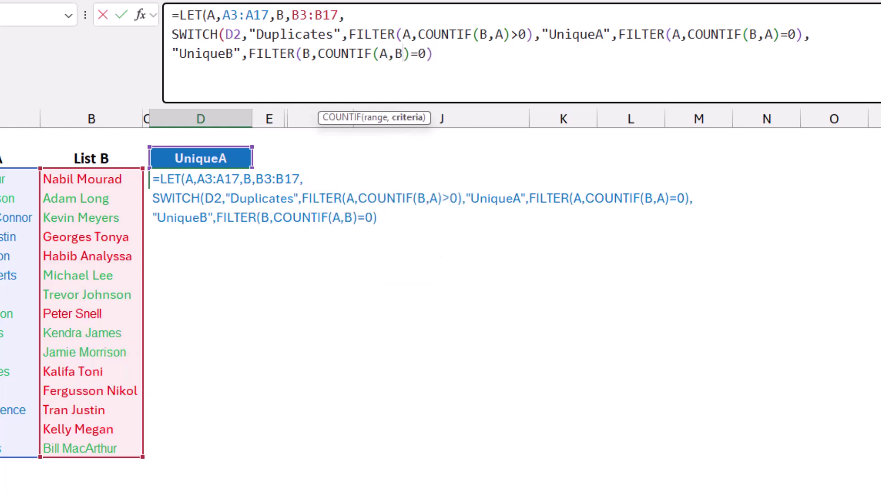
{"action": "type", "text": "B"}
Close the SWITCH and LET functions with their final parentheses and commit the formula in D3.
{"action": "left_click", "coordinate": [434, 53]}
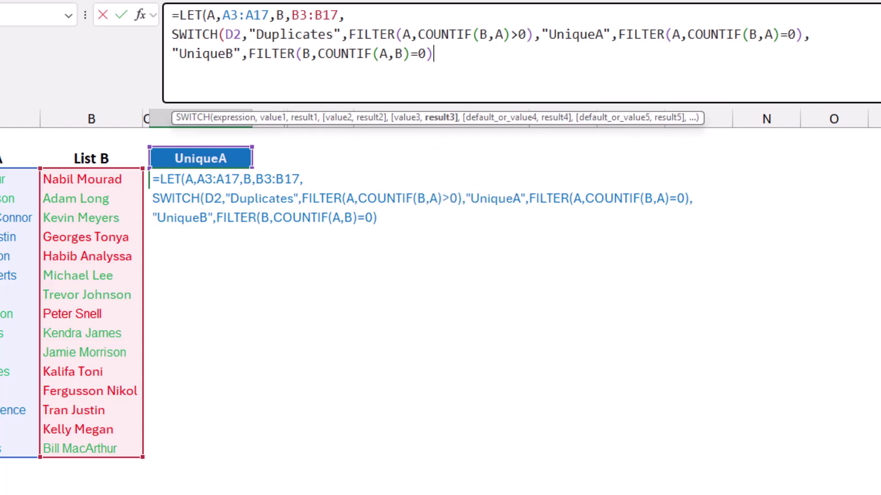
{"action": "type", "text": ")"}
{"action": "type", "text": ")"}
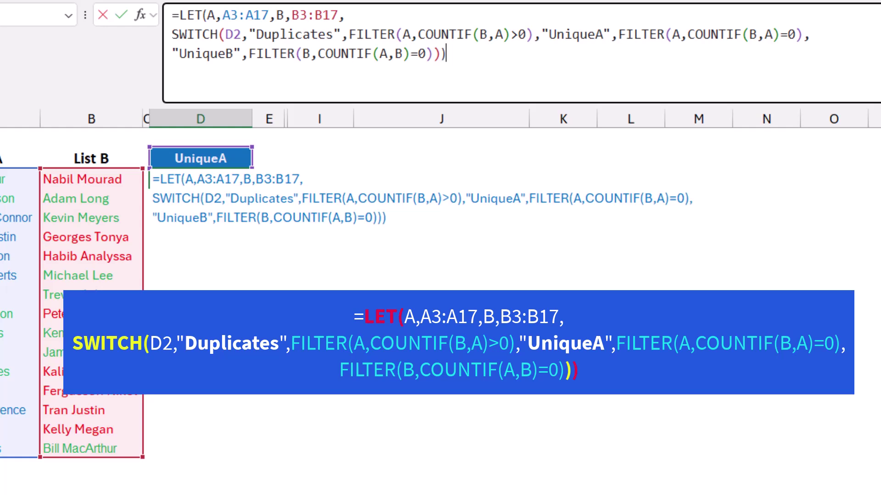
{"action": "key", "text": "Return"}
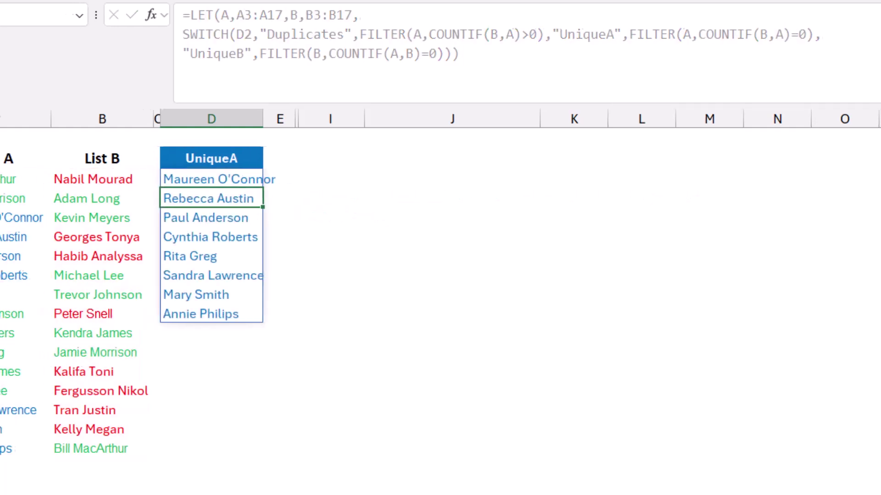
Test the formula by switching the D2 selector first to Duplicates and finally to UniqueB.
{"action": "left_click", "coordinate": [200, 158]}
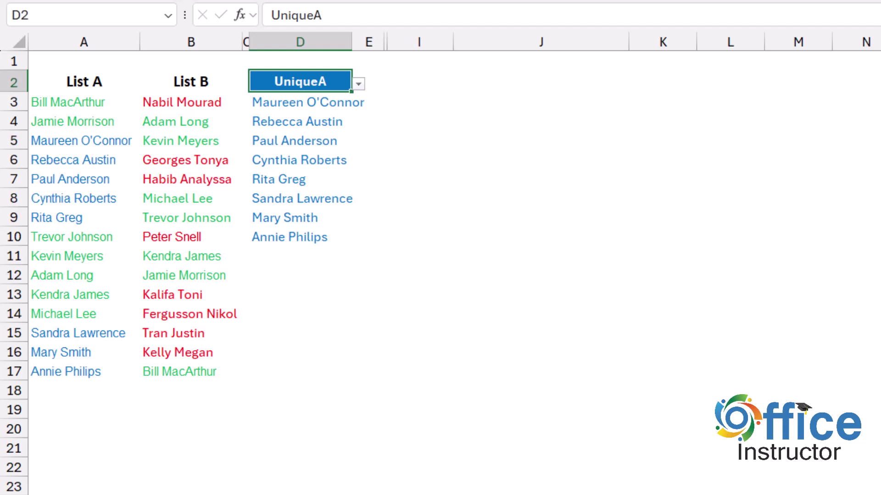
{"action": "key", "text": "alt+Down"}
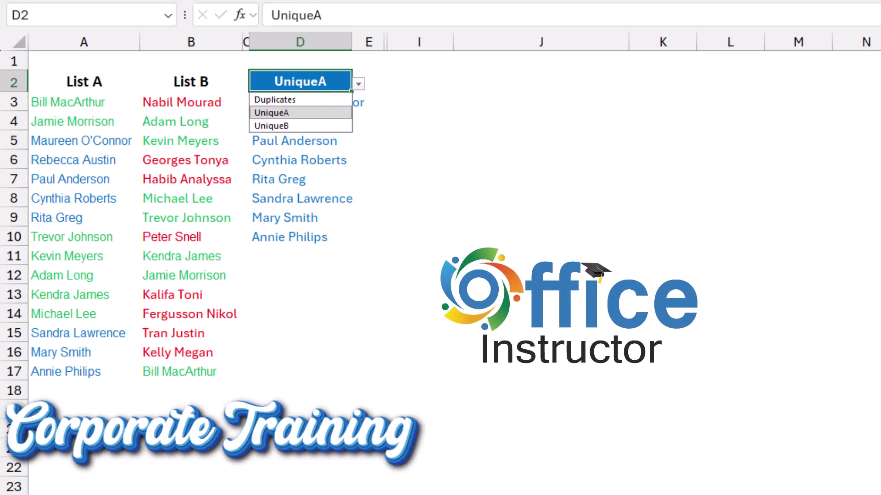
{"action": "key", "text": "Up"}
{"action": "key", "text": "Return"}
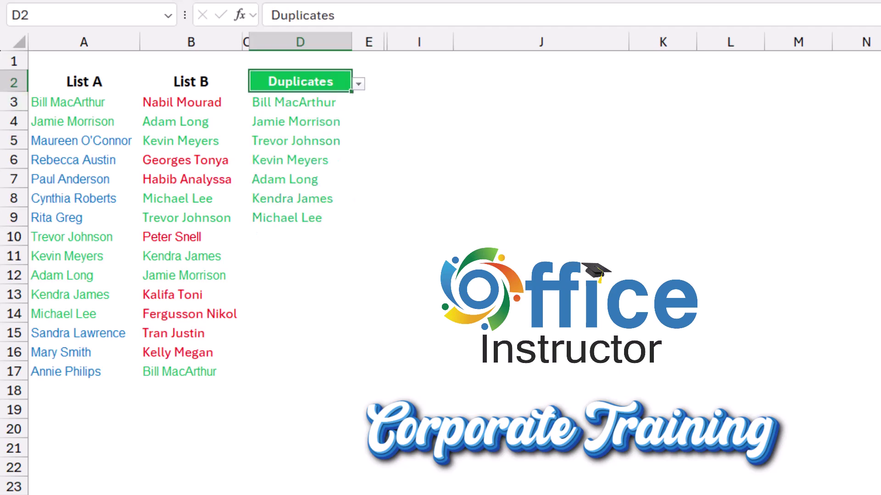
{"action": "key", "text": "alt+Down"}
{"action": "key", "text": "Down"}
{"action": "key", "text": "Down"}
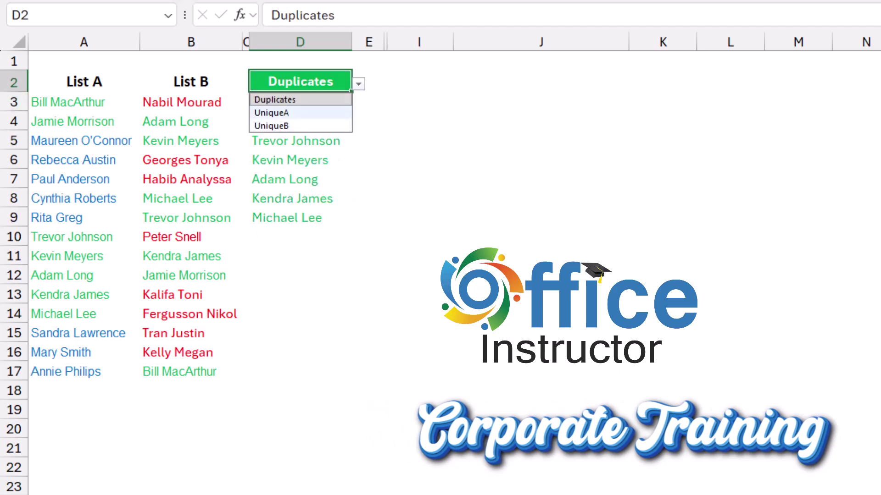
{"action": "key", "text": "Return"}
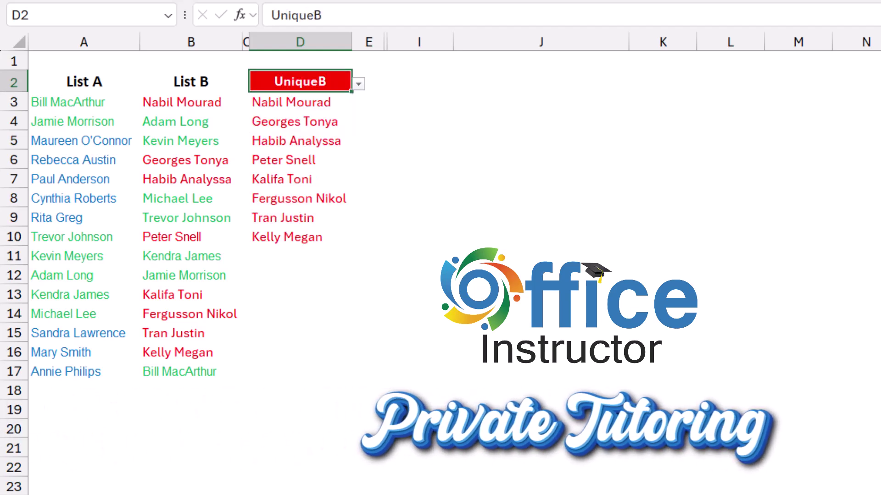